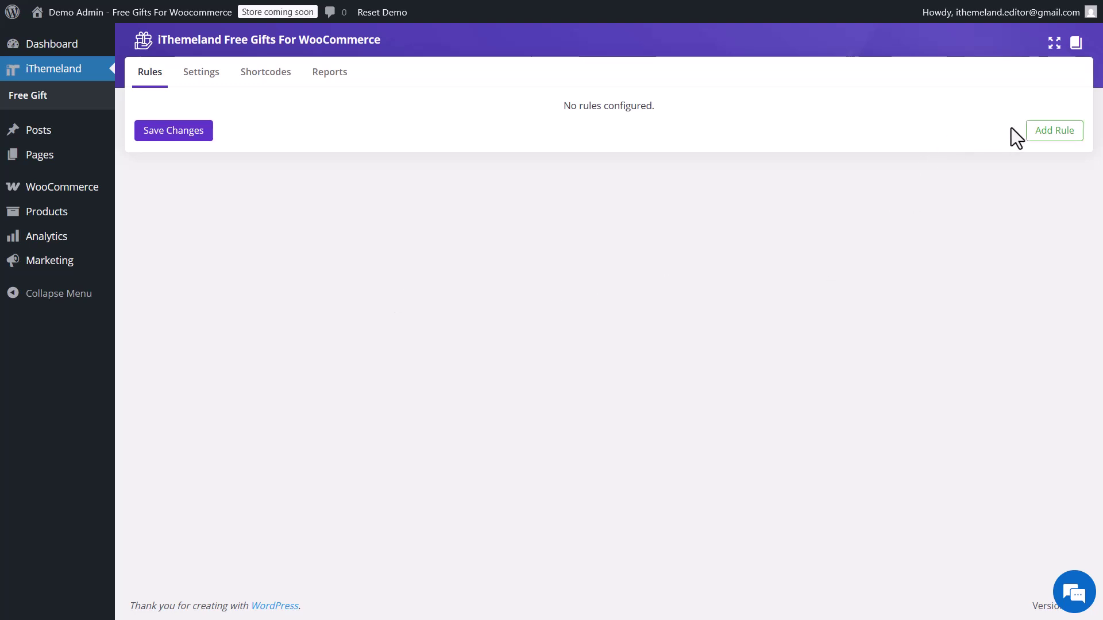
- Add a new free gift rule and set its method to Buy x get y
{"action": "left_click", "coordinate": [1043, 133]}
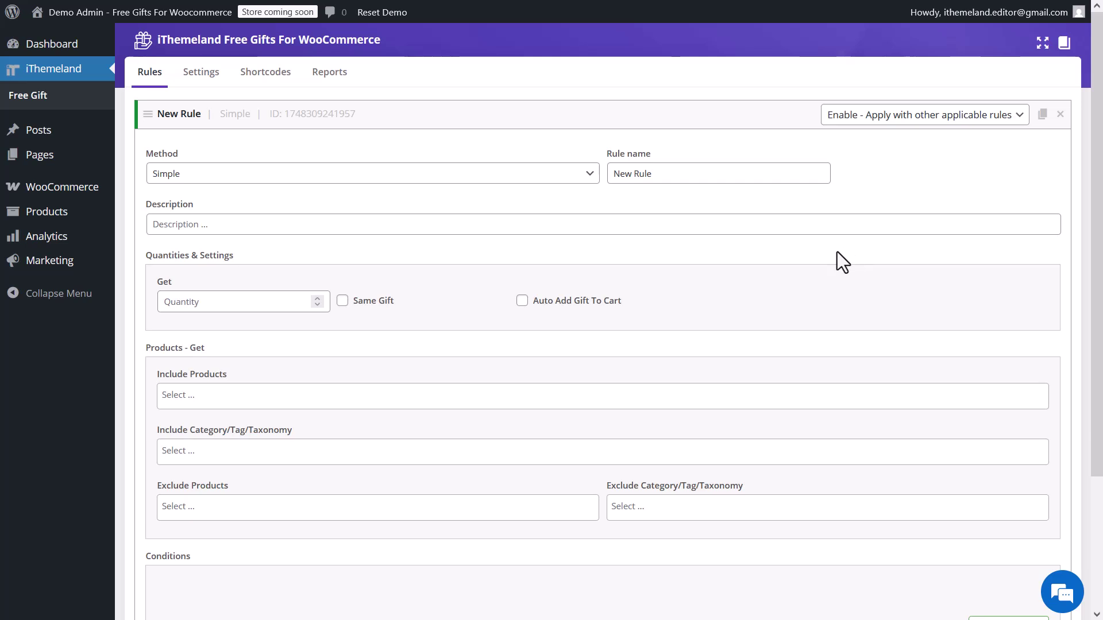
{"action": "left_click", "coordinate": [545, 179]}
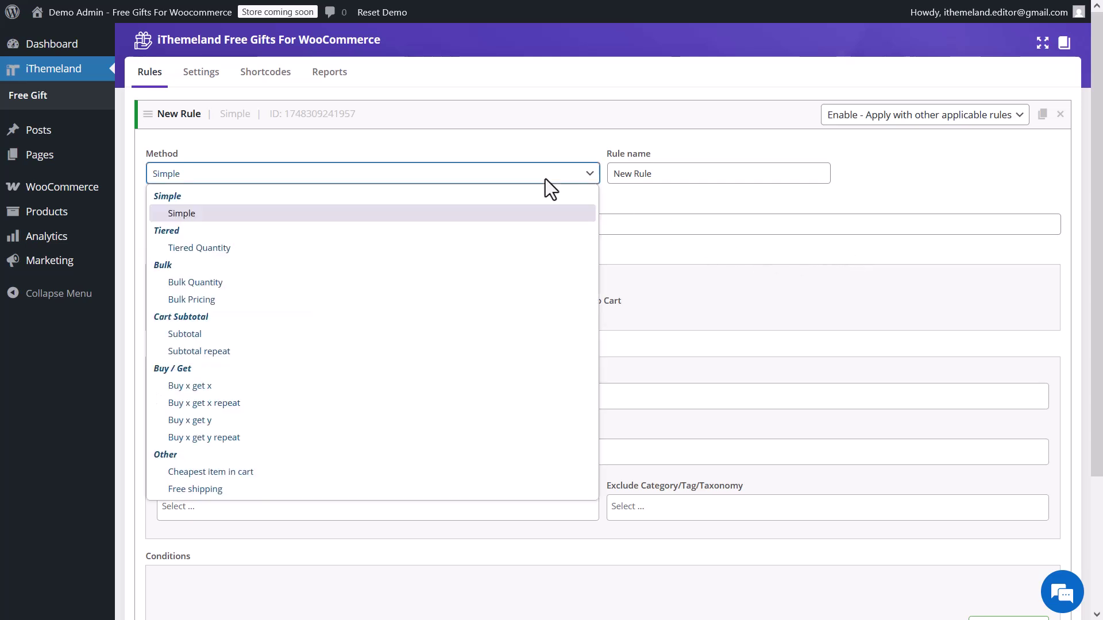
{"action": "left_click", "coordinate": [223, 423]}
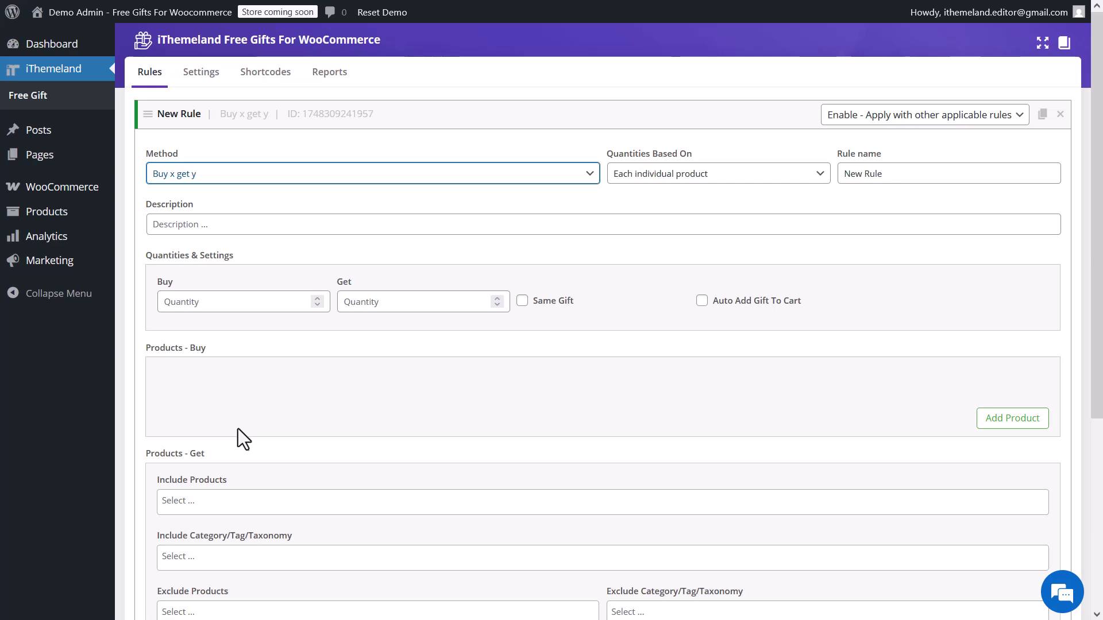
- Set the rule's Buy quantity to 5 and Get quantity to 2, and enable Same Gift and Auto Add Gift To Cart
{"action": "left_click", "coordinate": [320, 298]}
{"action": "left_click", "coordinate": [498, 298]}
{"action": "left_click", "coordinate": [497, 298]}
{"action": "left_click", "coordinate": [522, 301]}
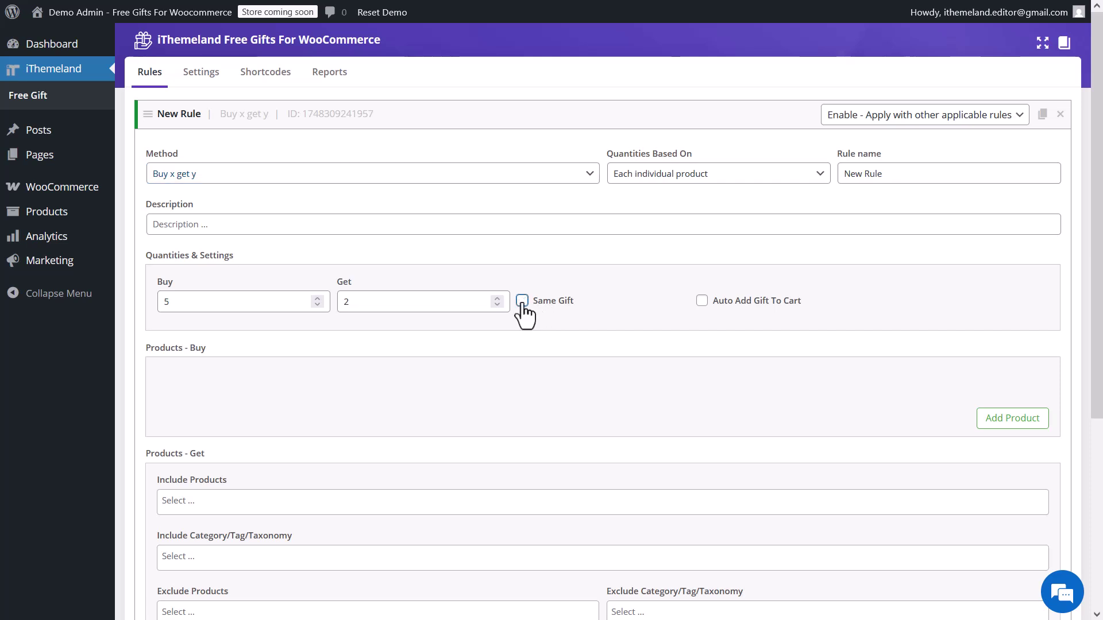
{"action": "left_click", "coordinate": [702, 302]}
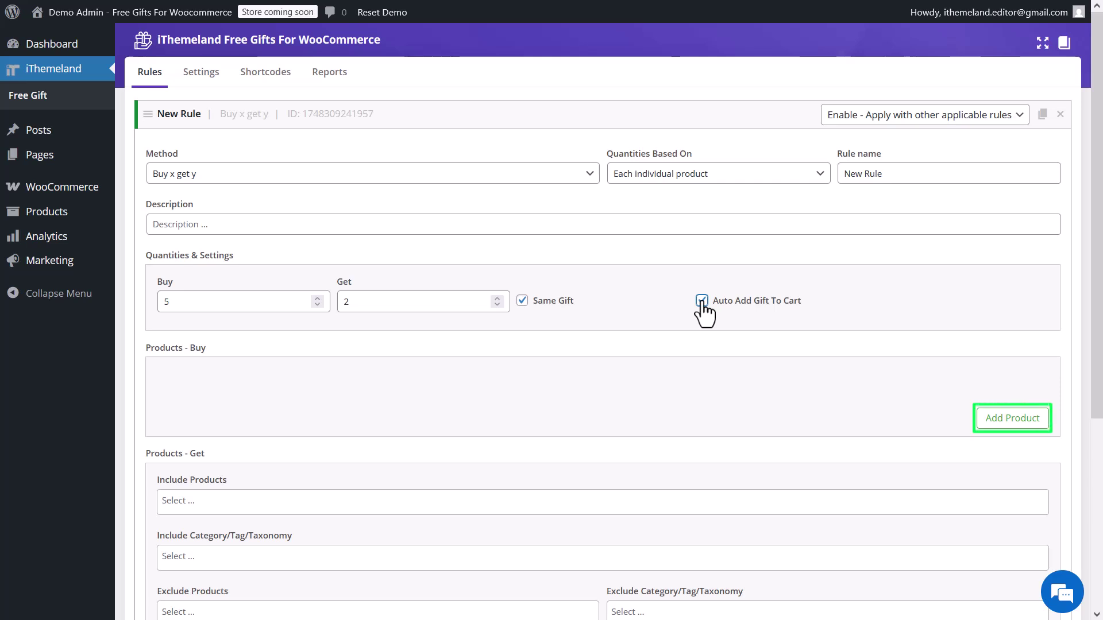
- Add a Product Variation in-list buy filter with Hoodie - blue, Yes and the blue, green and red V-Neck T-Shirt variations
{"action": "left_click", "coordinate": [985, 421]}
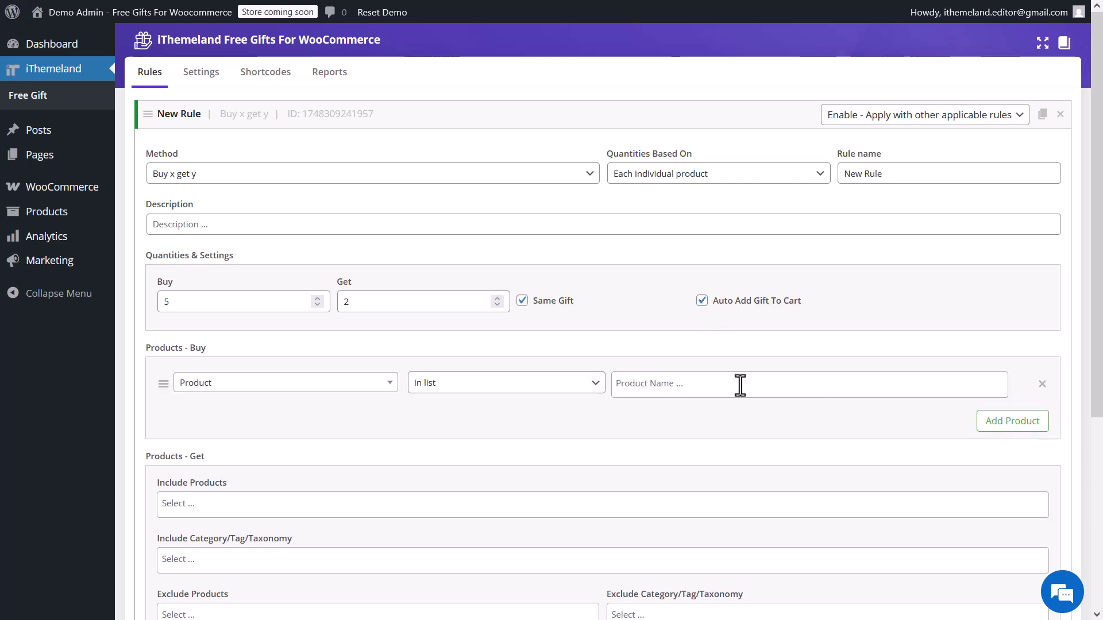
{"action": "left_click", "coordinate": [385, 385]}
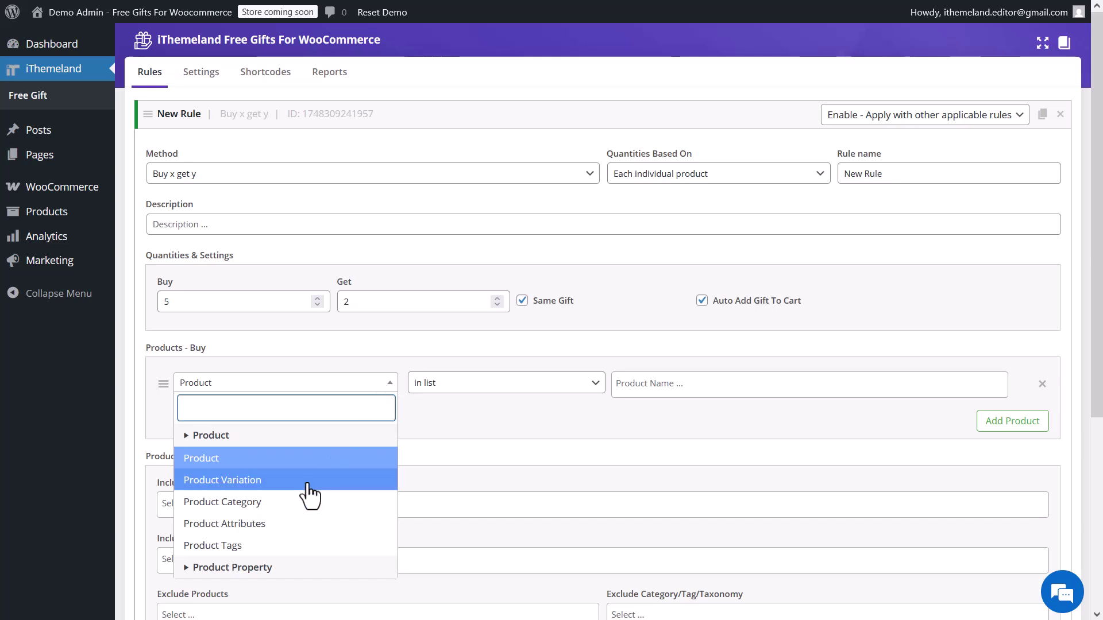
{"action": "left_click", "coordinate": [294, 481]}
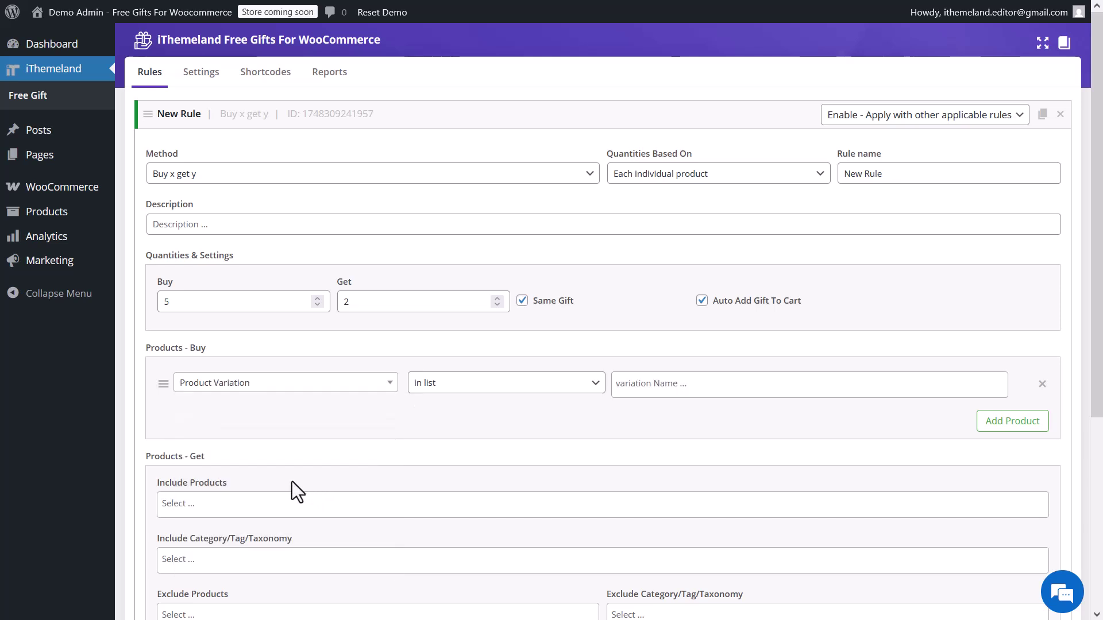
{"action": "left_click", "coordinate": [468, 402]}
{"action": "left_click", "coordinate": [466, 404]}
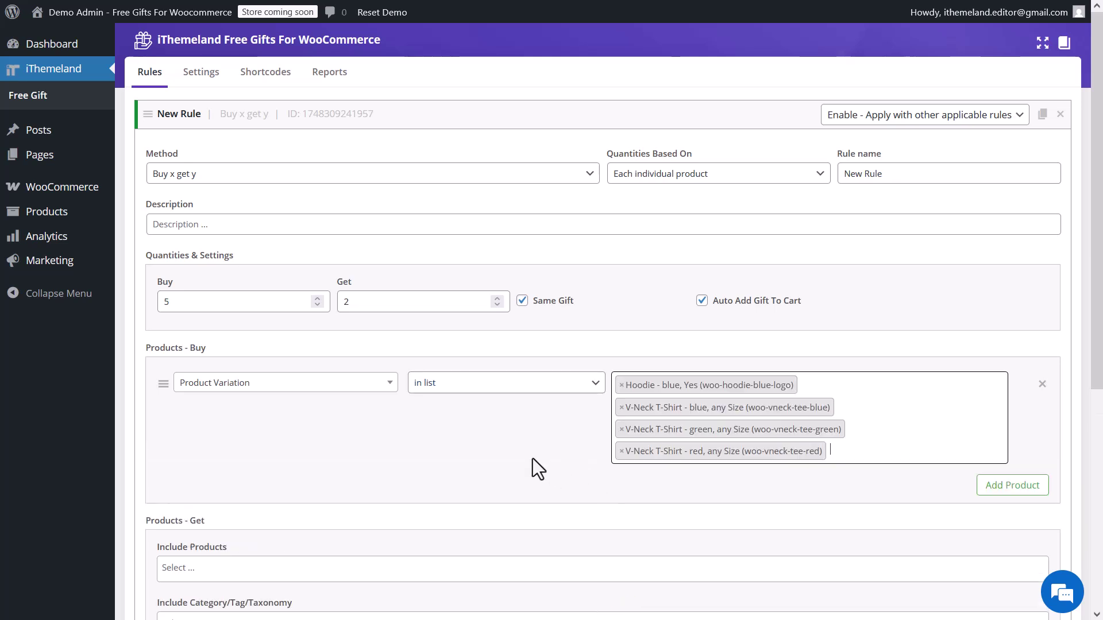
- Include the Clothing product category in the products customers can get as gifts
{"action": "scroll", "coordinate": [531, 457], "scroll_direction": "down", "scroll_amount": 5}
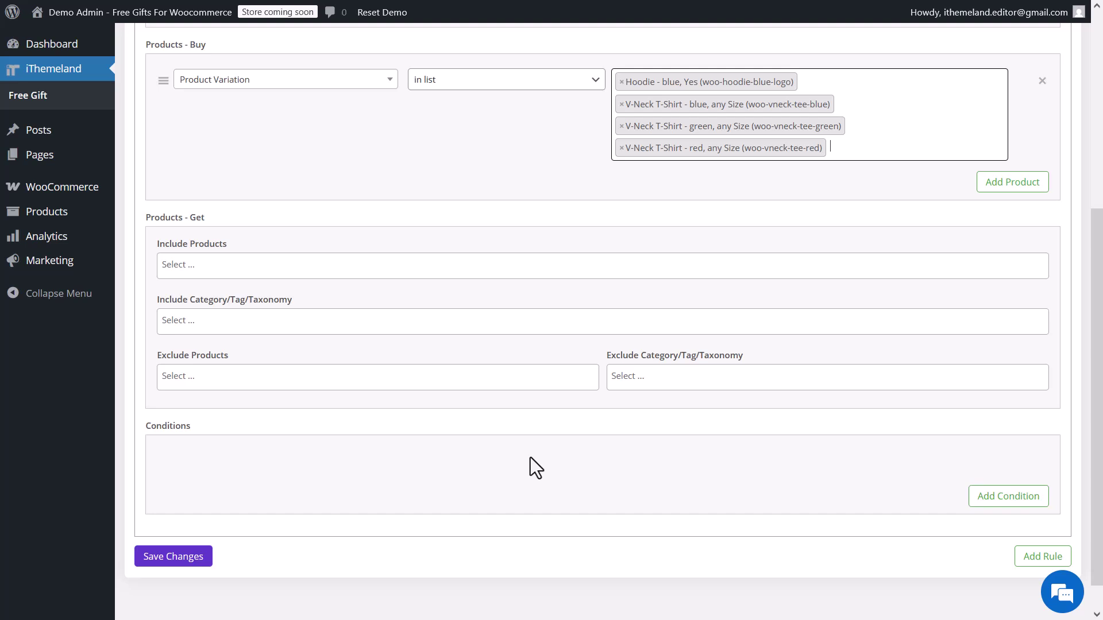
{"action": "left_click", "coordinate": [332, 325]}
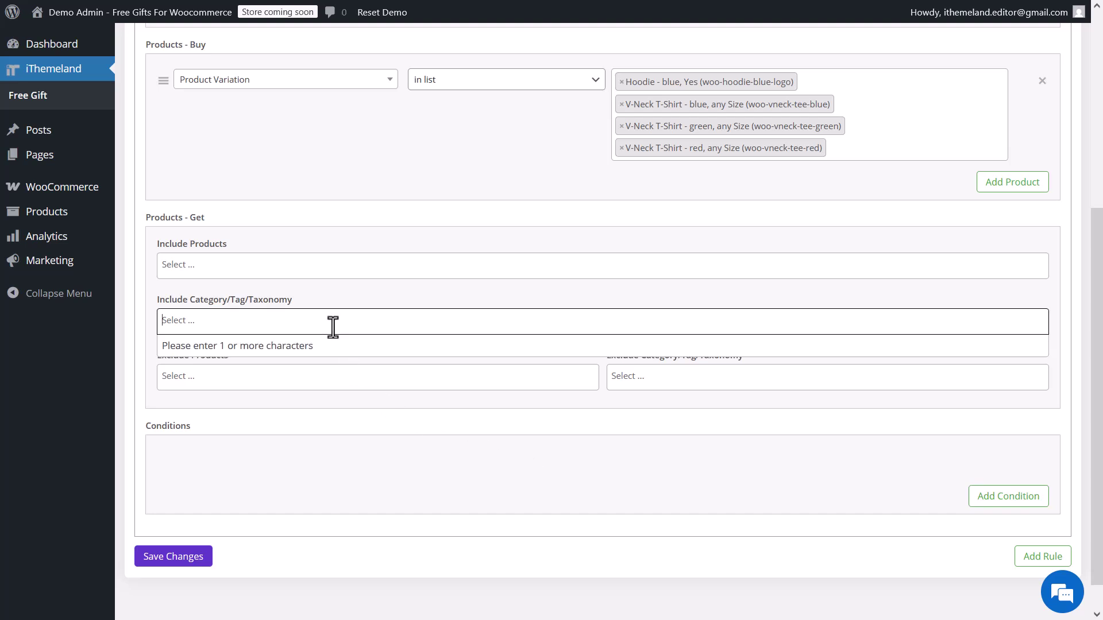
{"action": "type", "text": "clo"}
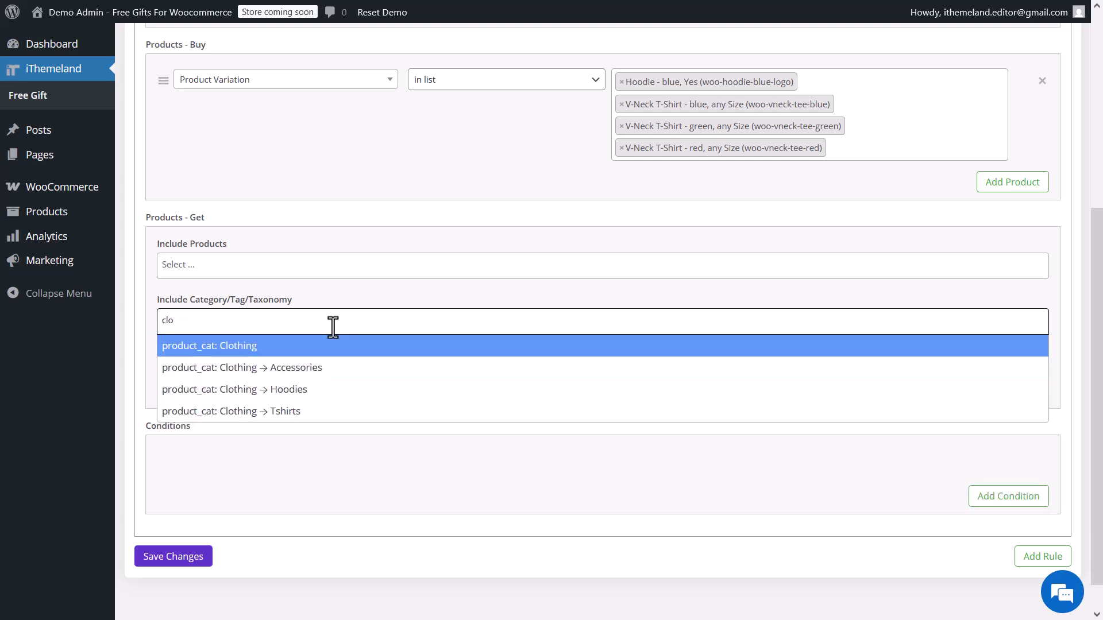
{"action": "left_click", "coordinate": [321, 352]}
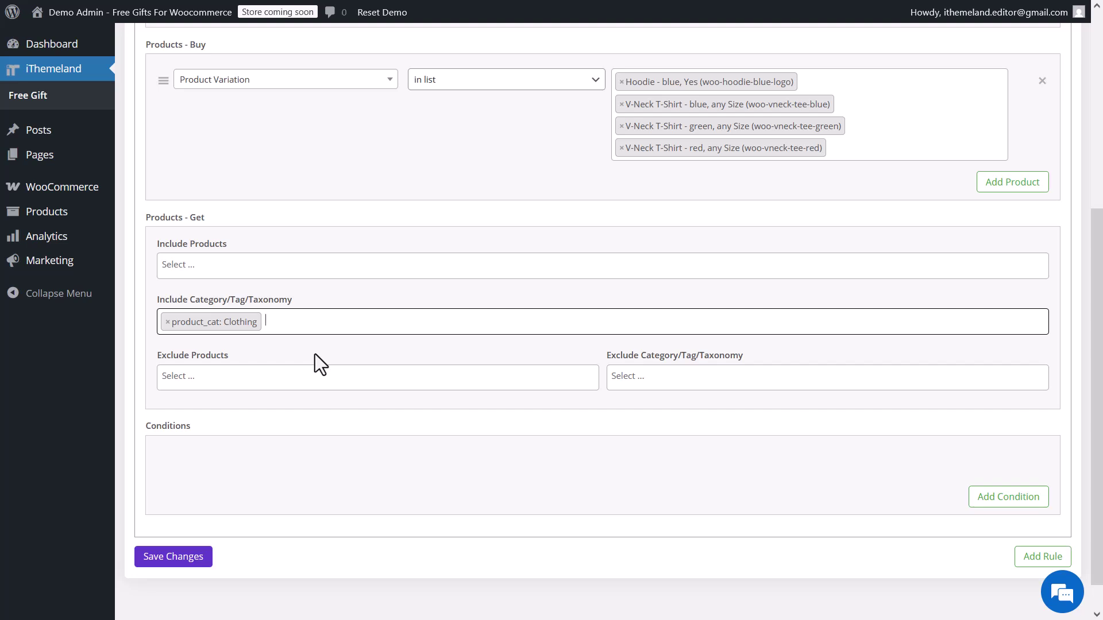
- Exclude the Belt and Beanie products from the rule's gift products
{"action": "left_click", "coordinate": [205, 379]}
{"action": "type", "text": "bel"}
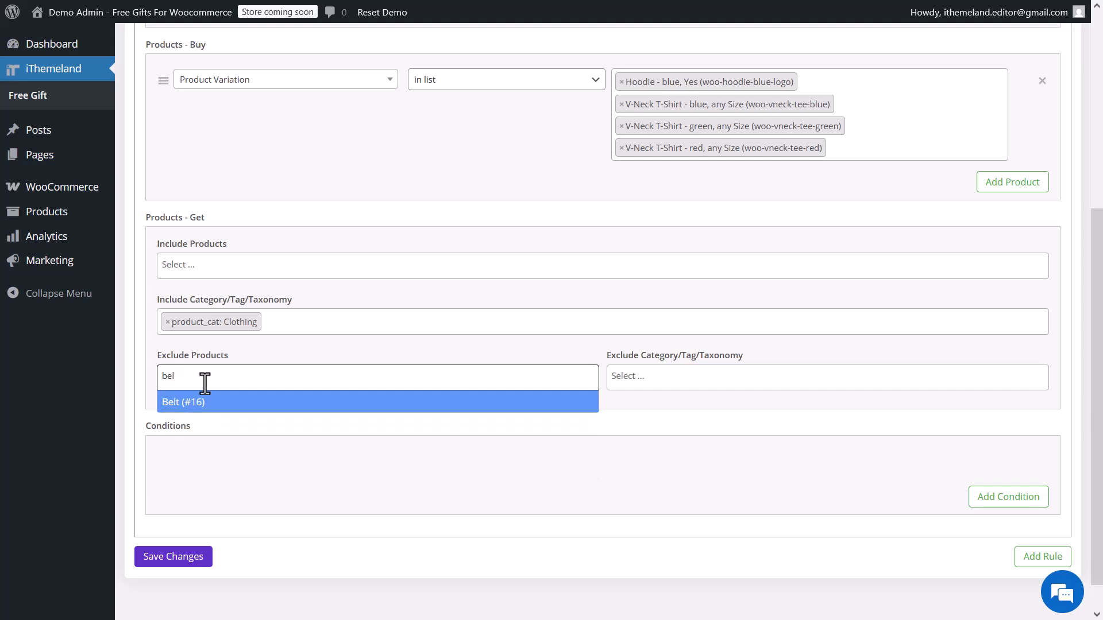
{"action": "key", "text": "Return"}
{"action": "type", "text": "b"}
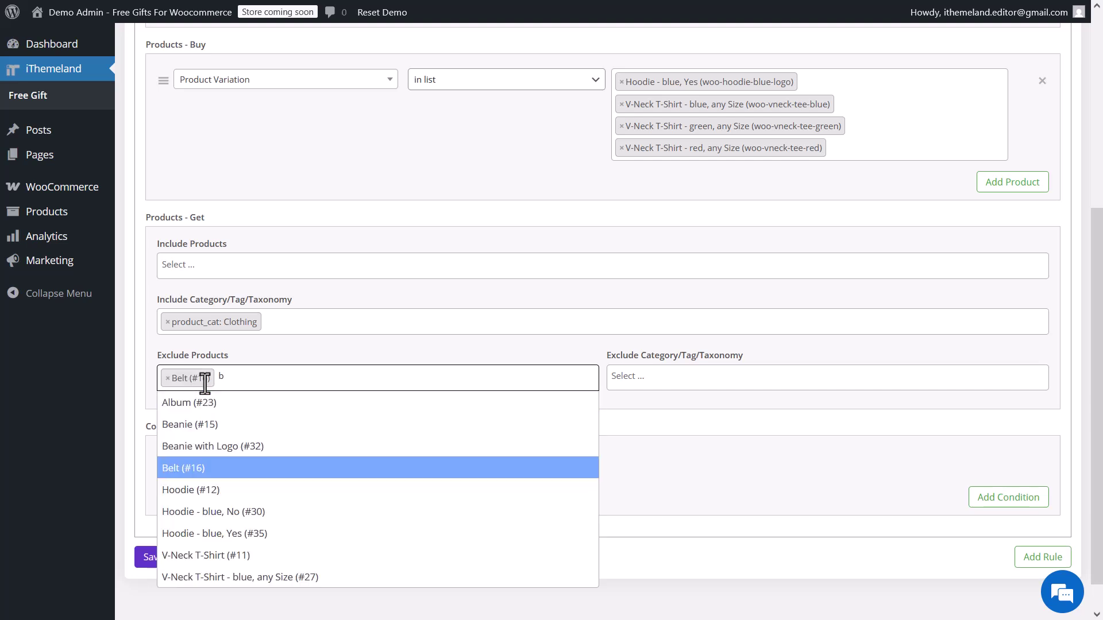
{"action": "left_click", "coordinate": [194, 432]}
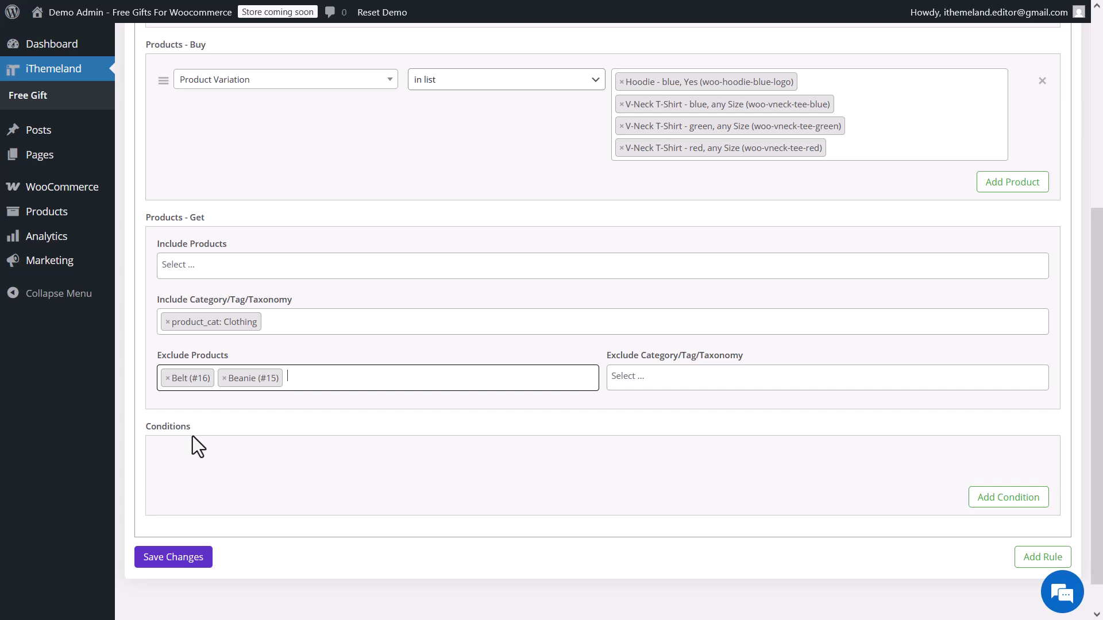
{"action": "left_click", "coordinate": [192, 436]}
- Add a Cart item quantity - Variations condition for V-Neck T-Shirt - blue, any Size, at least 3, and save the rule
{"action": "scroll", "coordinate": [291, 437], "scroll_direction": "down", "scroll_amount": 1}
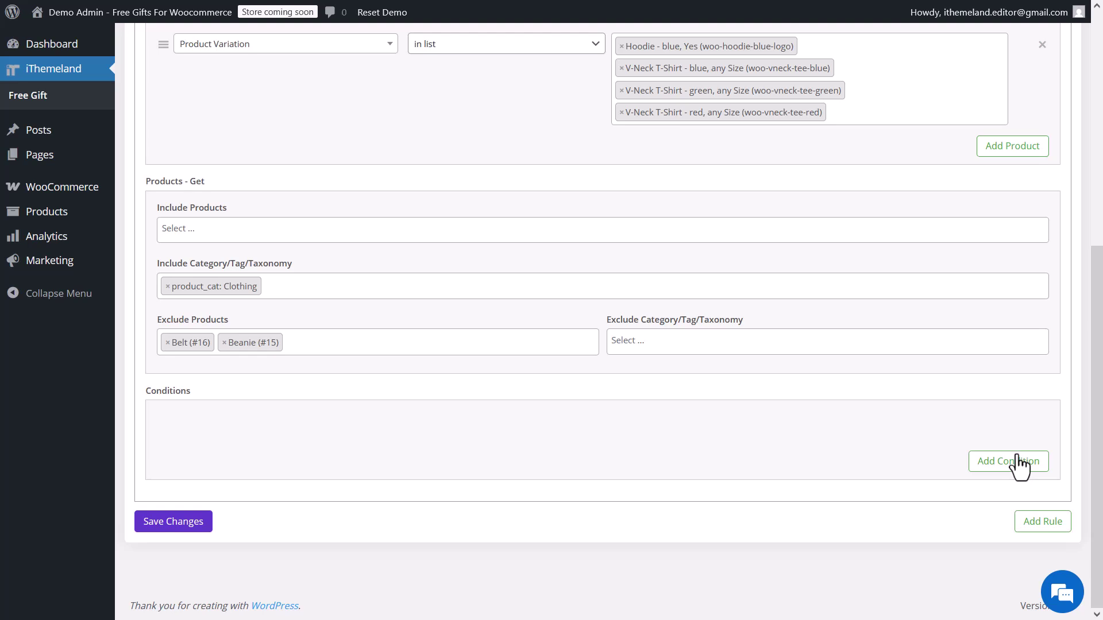
{"action": "left_click", "coordinate": [1015, 464]}
{"action": "left_click", "coordinate": [286, 426]}
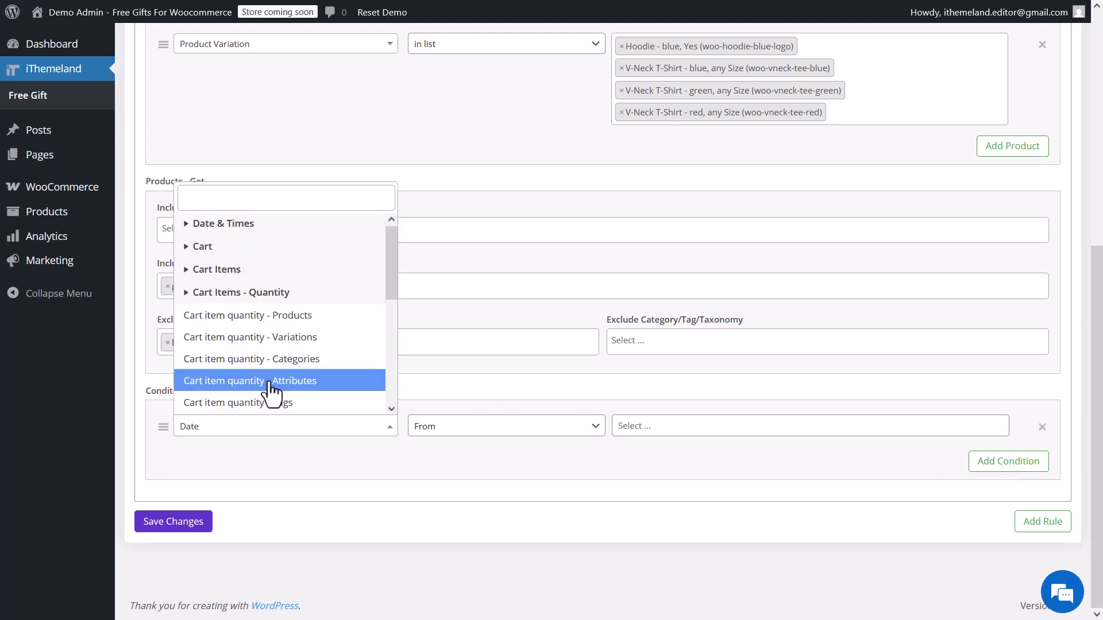
{"action": "left_click", "coordinate": [275, 342]}
{"action": "left_click", "coordinate": [456, 425]}
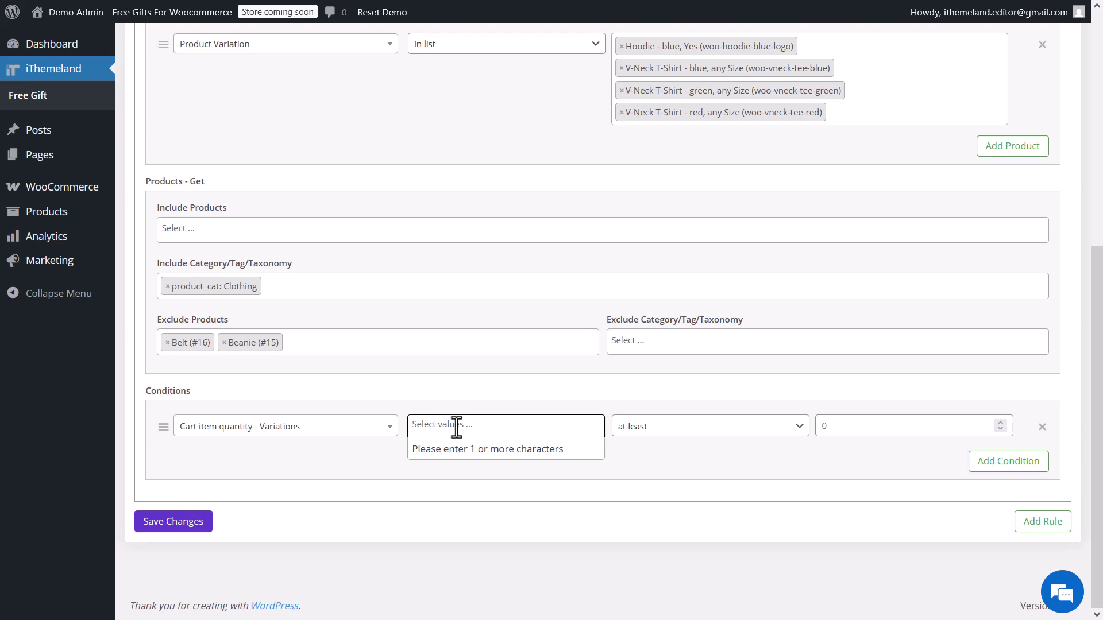
{"action": "type", "text": "v"}
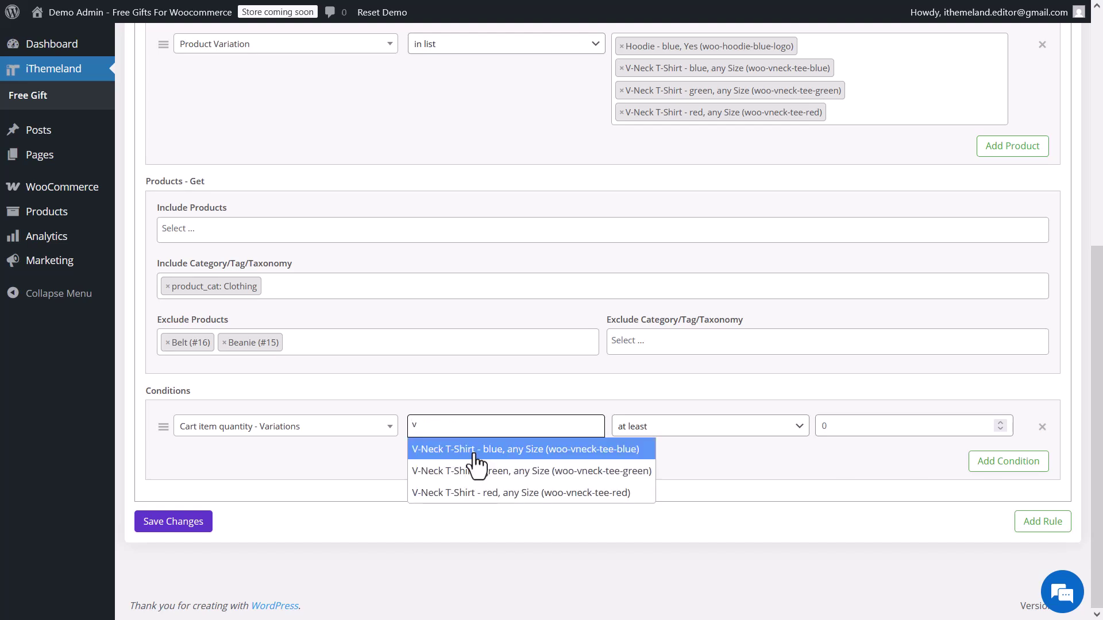
{"action": "left_click", "coordinate": [473, 449]}
{"action": "left_click", "coordinate": [638, 433]}
{"action": "left_click", "coordinate": [642, 447]}
{"action": "left_click", "coordinate": [868, 428]}
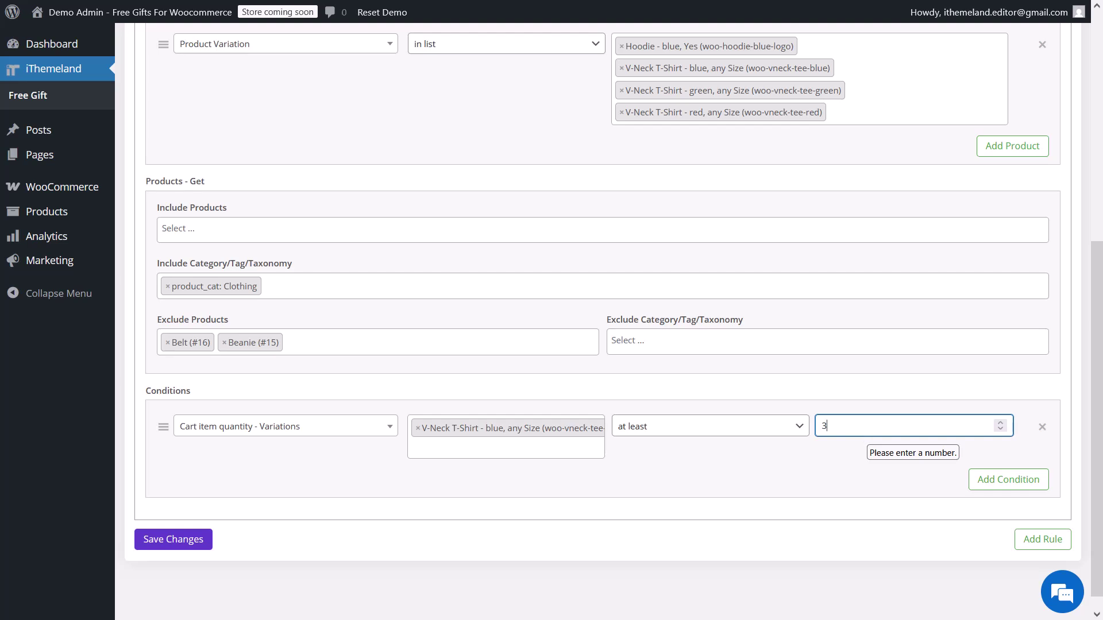
{"action": "left_click", "coordinate": [171, 537]}
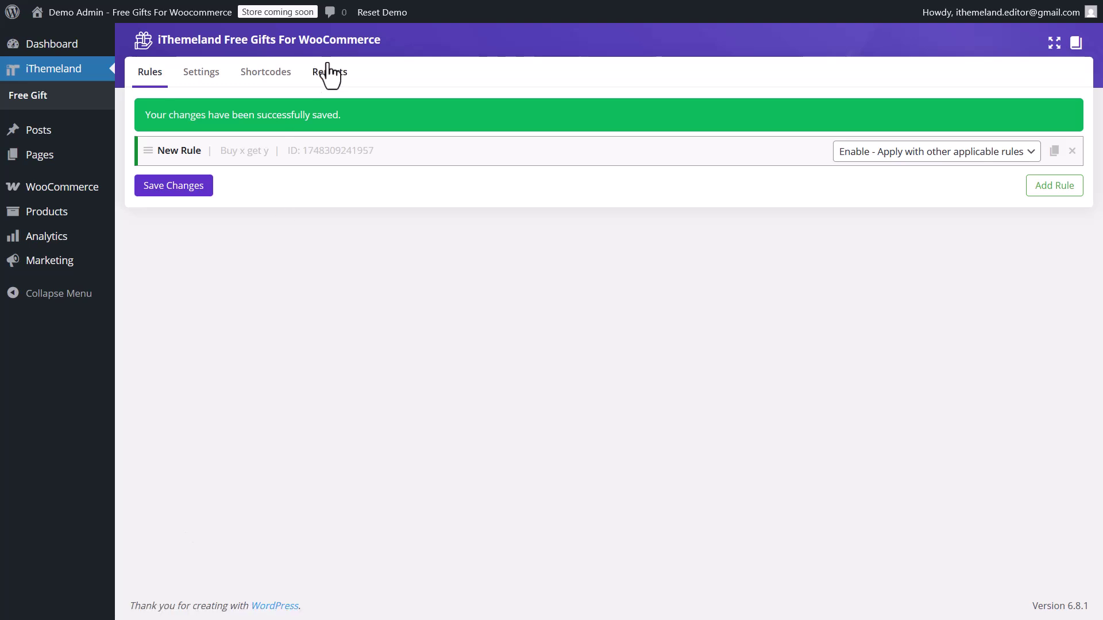
- Add Hoodie with Logo, Long Sleeve Tee and T-Shirt to the cart from the storefront, and open the cart
{"action": "mouse_move", "coordinate": [129, 12]}
{"action": "left_click", "coordinate": [81, 52]}
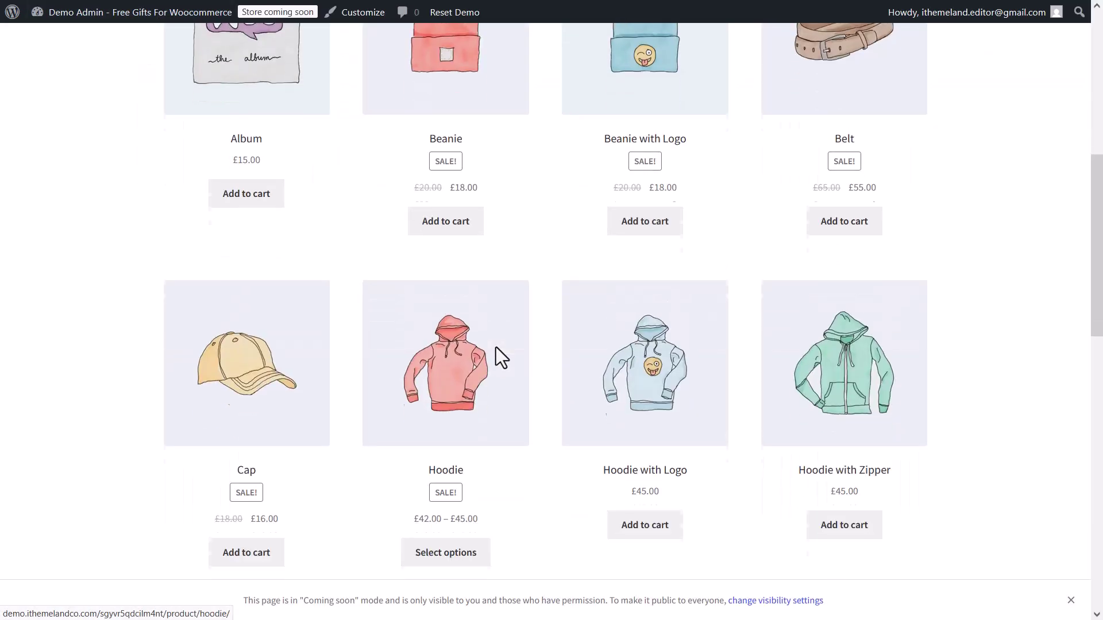
{"action": "scroll", "coordinate": [525, 345], "scroll_direction": "down", "scroll_amount": 4}
{"action": "scroll", "coordinate": [483, 367], "scroll_direction": "down", "scroll_amount": 5}
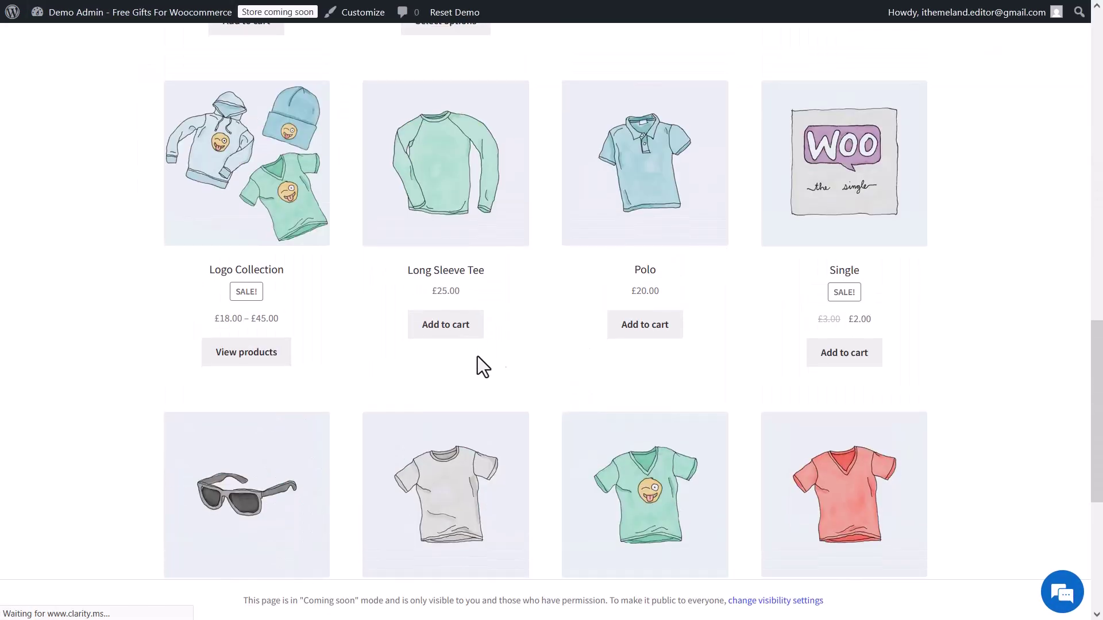
{"action": "left_click", "coordinate": [434, 330]}
{"action": "scroll", "coordinate": [445, 340], "scroll_direction": "down", "scroll_amount": 4}
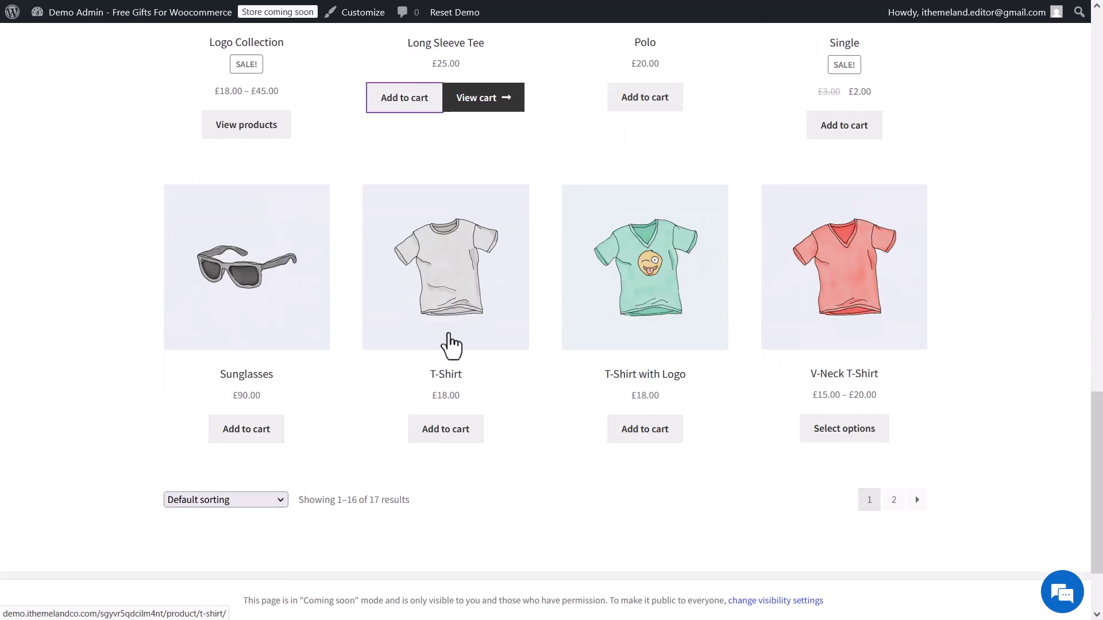
{"action": "left_click", "coordinate": [466, 443]}
{"action": "left_click", "coordinate": [494, 443]}
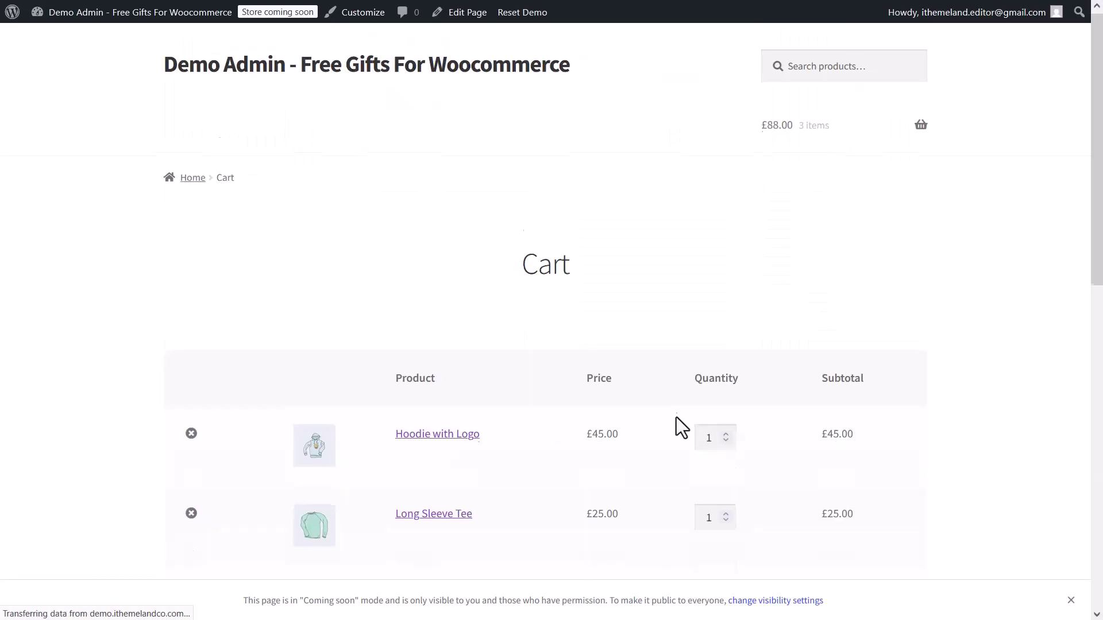
- Set the cart quantities to 6 for Hoodie with Logo and 7 for Long Sleeve Tee, and update the cart
{"action": "scroll", "coordinate": [677, 425], "scroll_direction": "down", "scroll_amount": 3}
{"action": "left_click", "coordinate": [726, 286]}
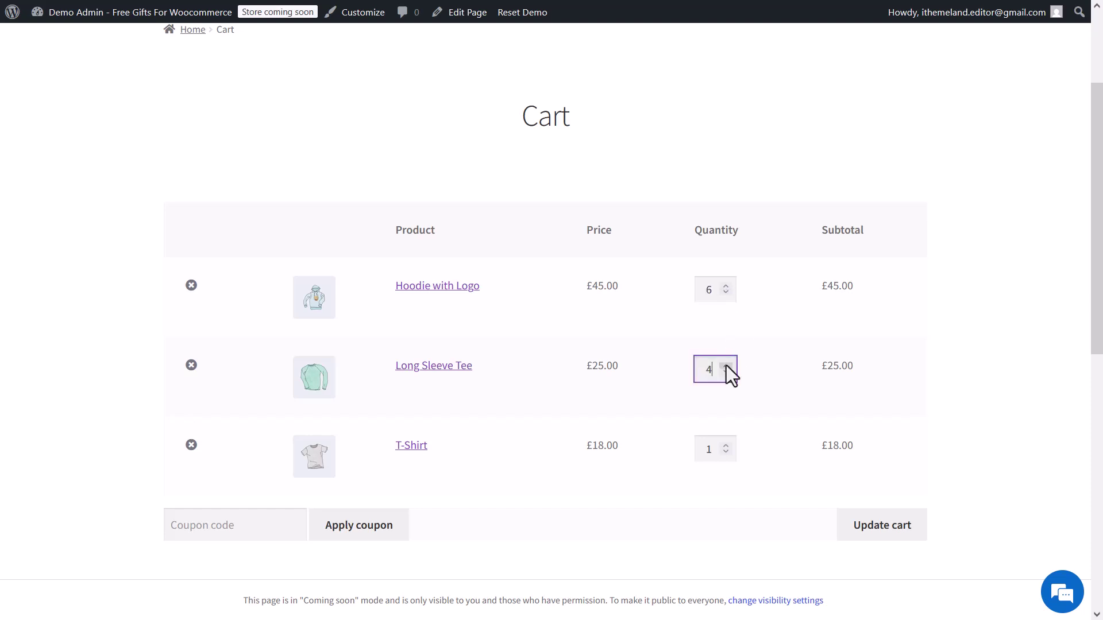
{"action": "double_click", "coordinate": [726, 367]}
{"action": "scroll", "coordinate": [795, 423], "scroll_direction": "down", "scroll_amount": 3}
{"action": "left_click", "coordinate": [879, 374]}
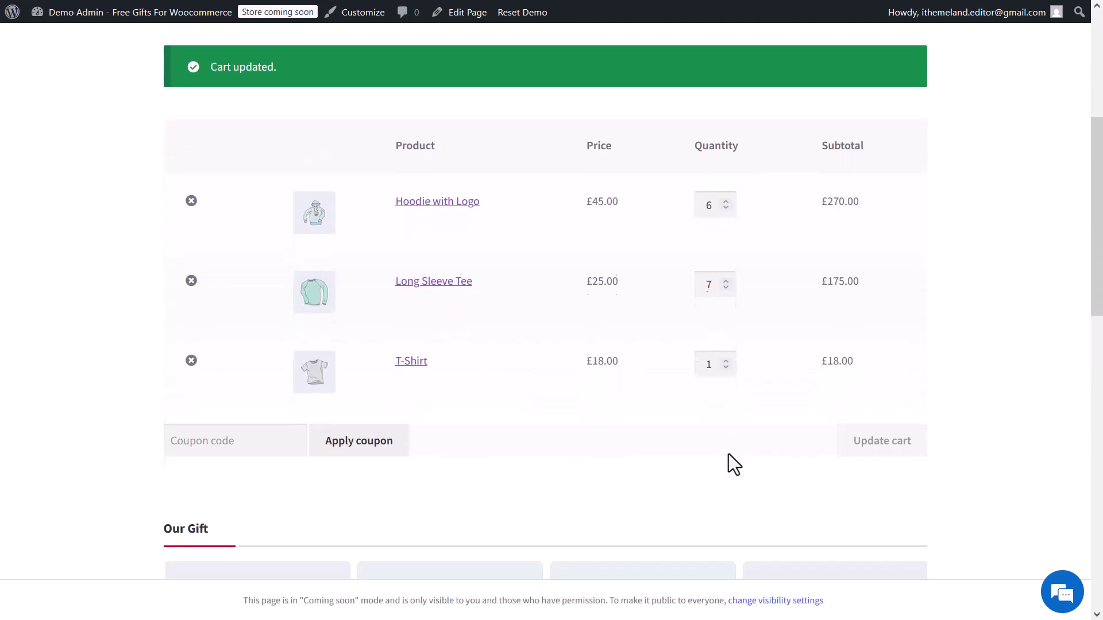
- Add the Hoodie - Blue, Yes free gift from the Our Gift section and review the cart items
{"action": "scroll", "coordinate": [729, 454], "scroll_direction": "down", "scroll_amount": 2}
{"action": "scroll", "coordinate": [728, 454], "scroll_direction": "down", "scroll_amount": 5}
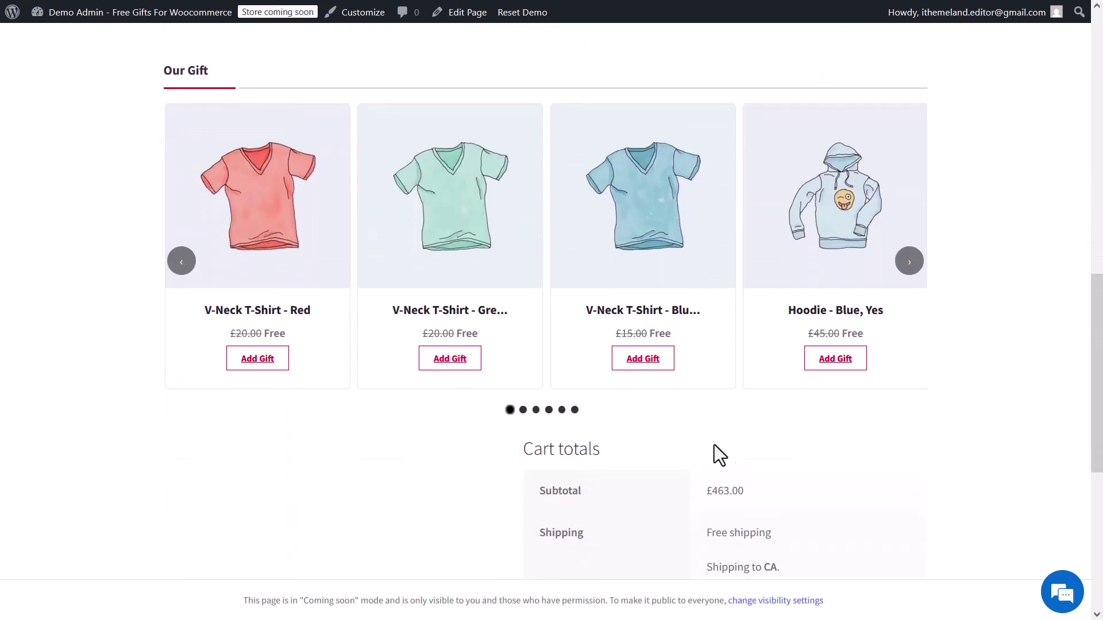
{"action": "left_click", "coordinate": [827, 365]}
{"action": "scroll", "coordinate": [463, 369], "scroll_direction": "down", "scroll_amount": 5}
{"action": "scroll", "coordinate": [402, 379], "scroll_direction": "up", "scroll_amount": 5}
{"action": "scroll", "coordinate": [450, 386], "scroll_direction": "down", "scroll_amount": 5}
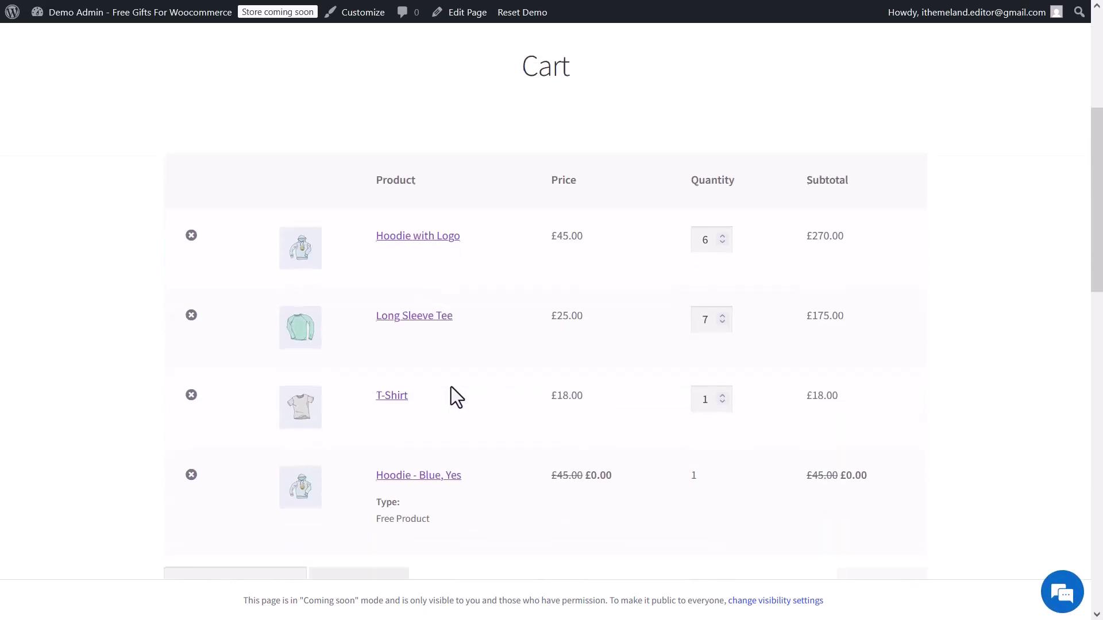
{"action": "scroll", "coordinate": [402, 430], "scroll_direction": "down", "scroll_amount": 1}
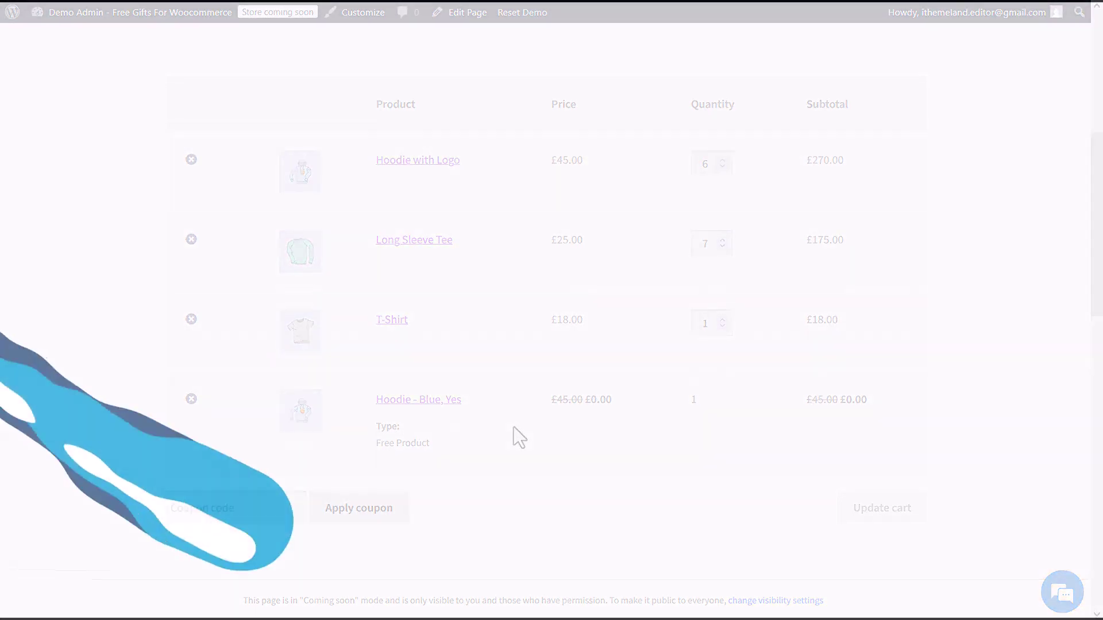